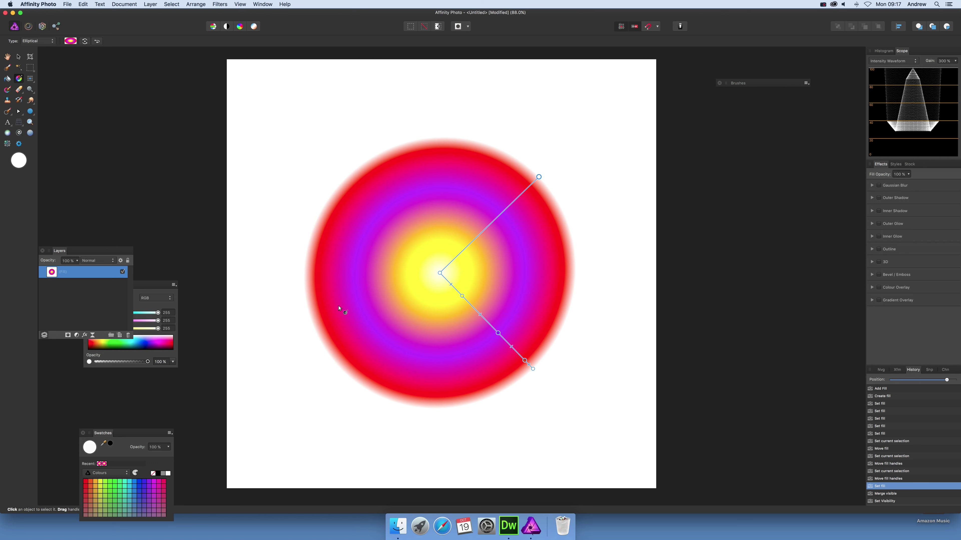
Step: Open the Layer menu above the radial yellow-purple-red gradient
left_click(150, 5)
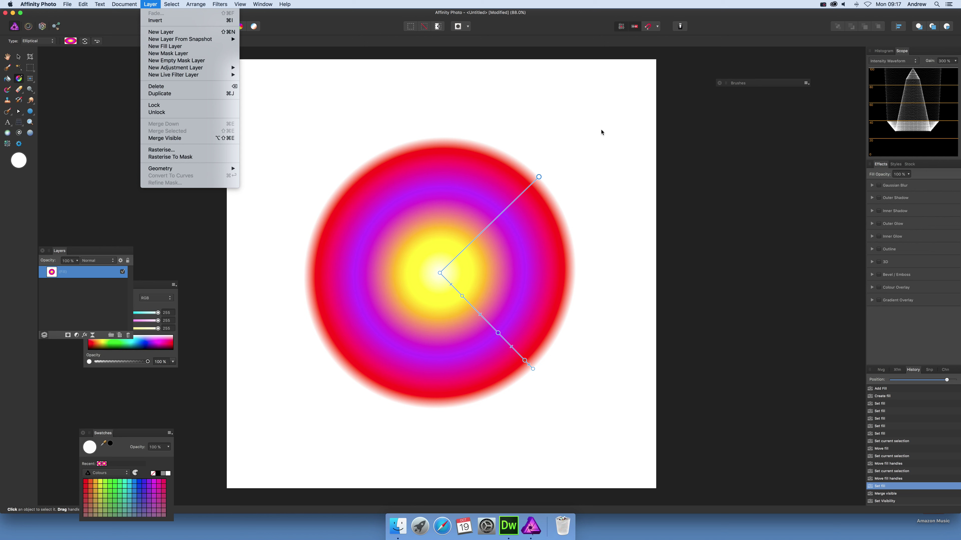
Step: Use Layer > Merge Visible to create a merged pixel layer of the gradient circle
left_click(552, 189)
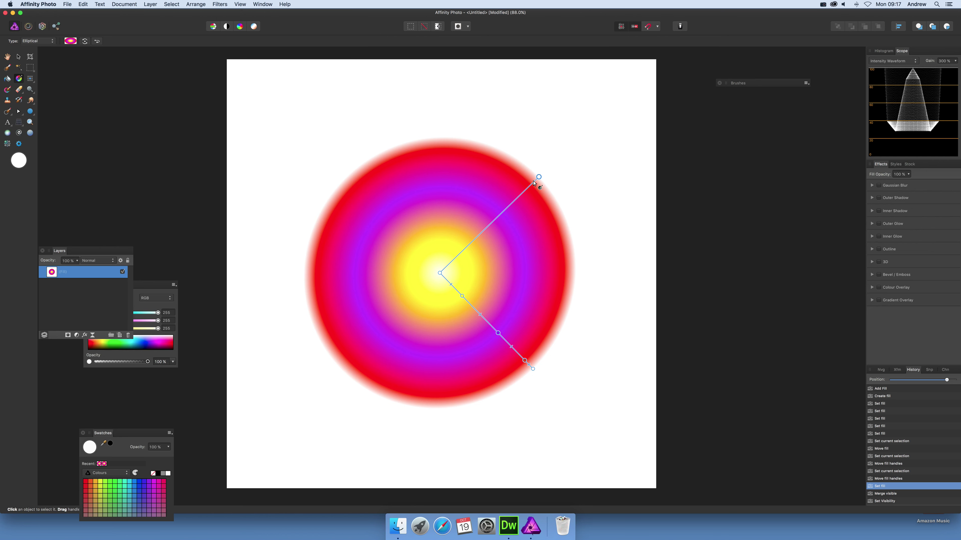
left_click(148, 4)
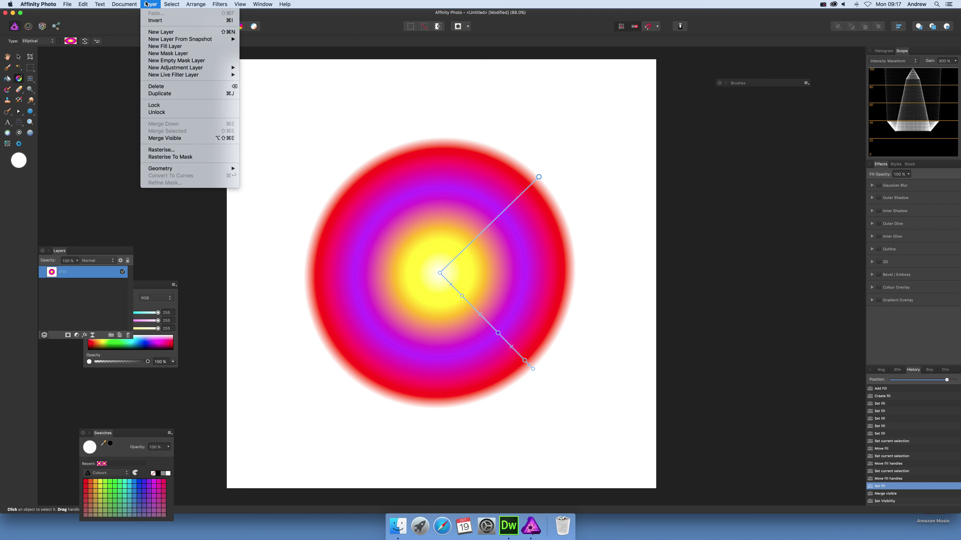
left_click(172, 140)
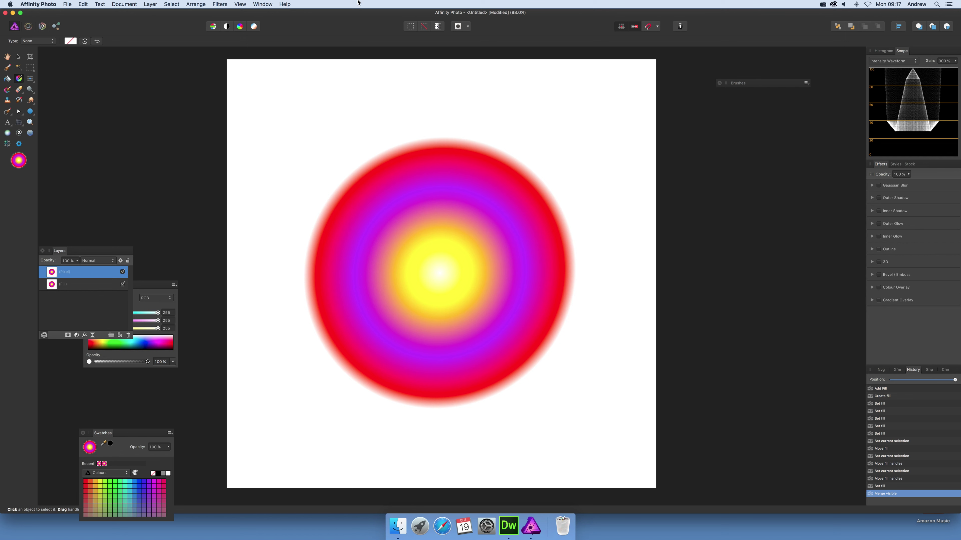
Step: Open Filters > Distort > Deform on the merged gradient layer
left_click(223, 5)
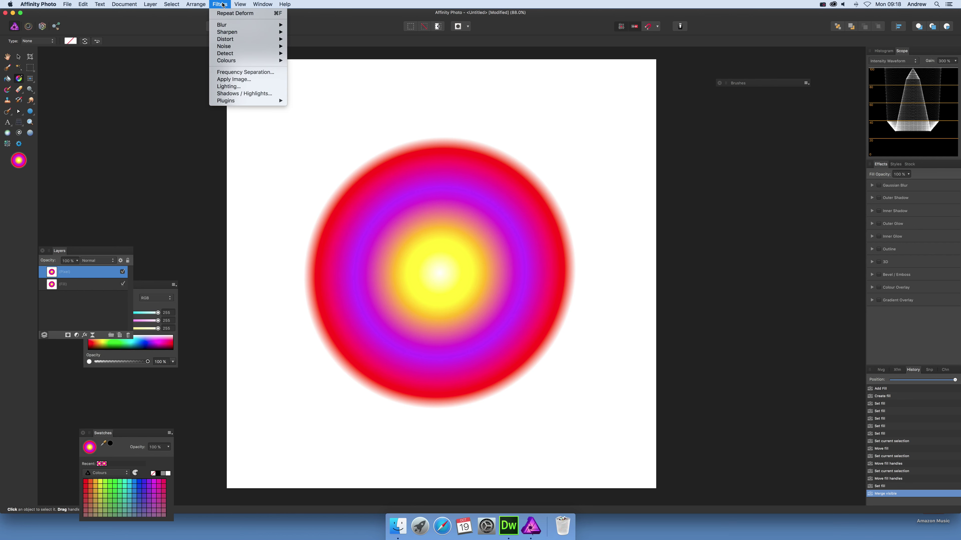
mouse_move(222, 42)
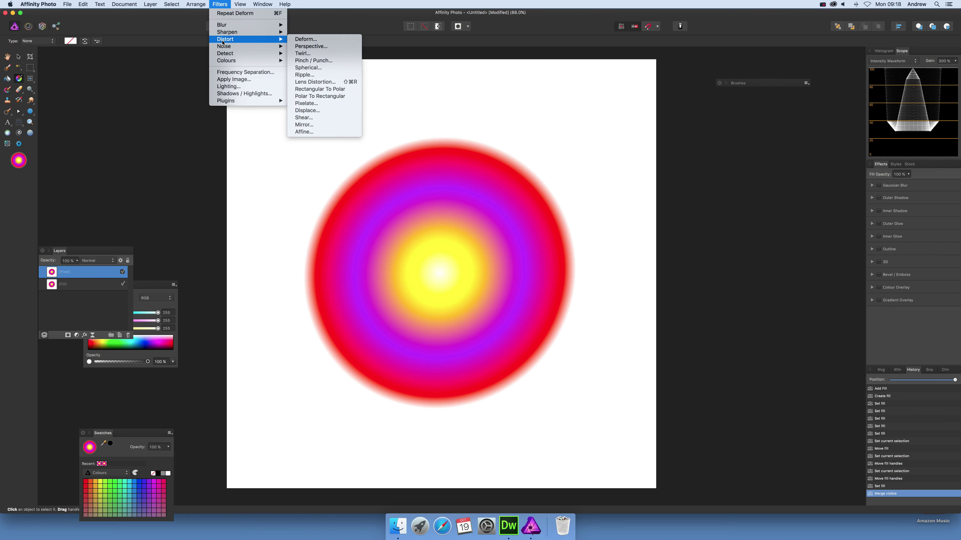
left_click(305, 39)
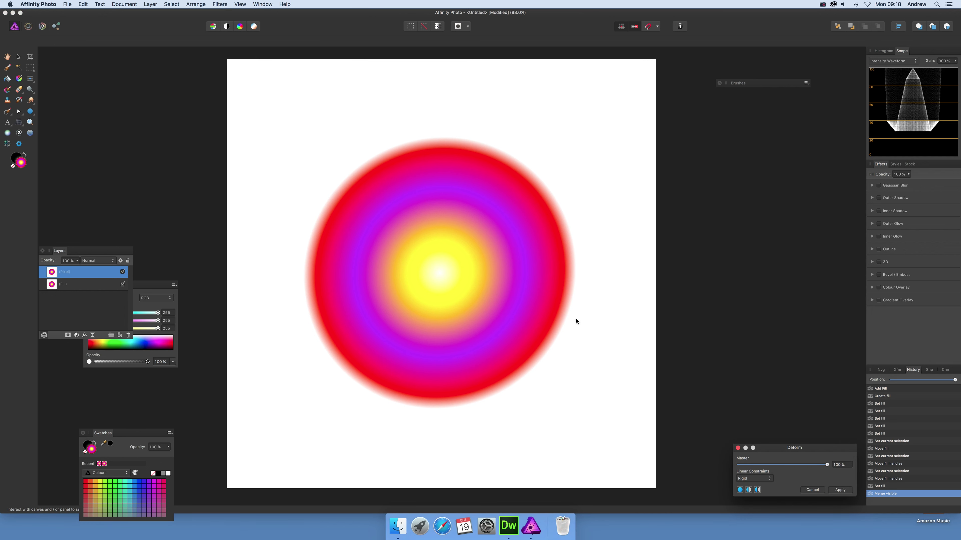
Step: Place deform pins all around the circle's outer edge
left_click(384, 158)
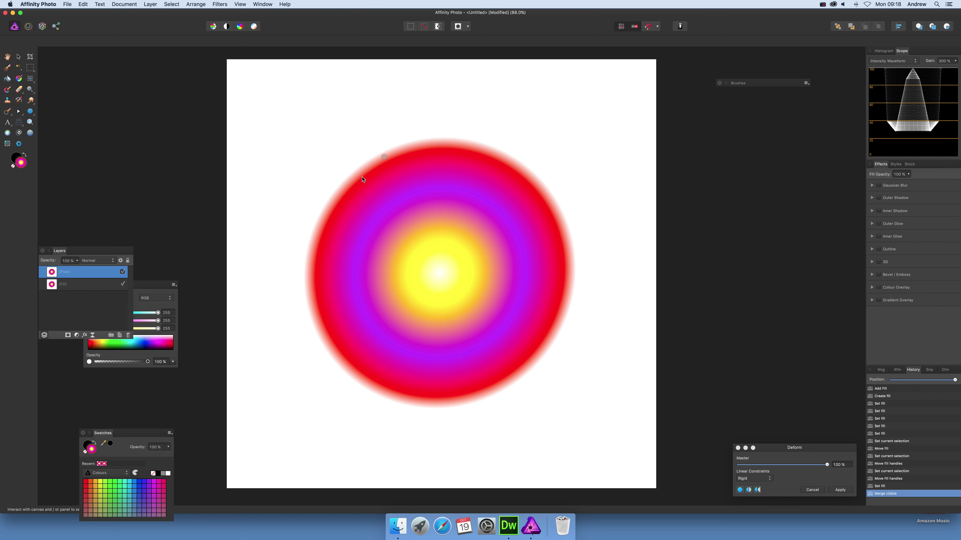
left_click(353, 180)
left_click(324, 219)
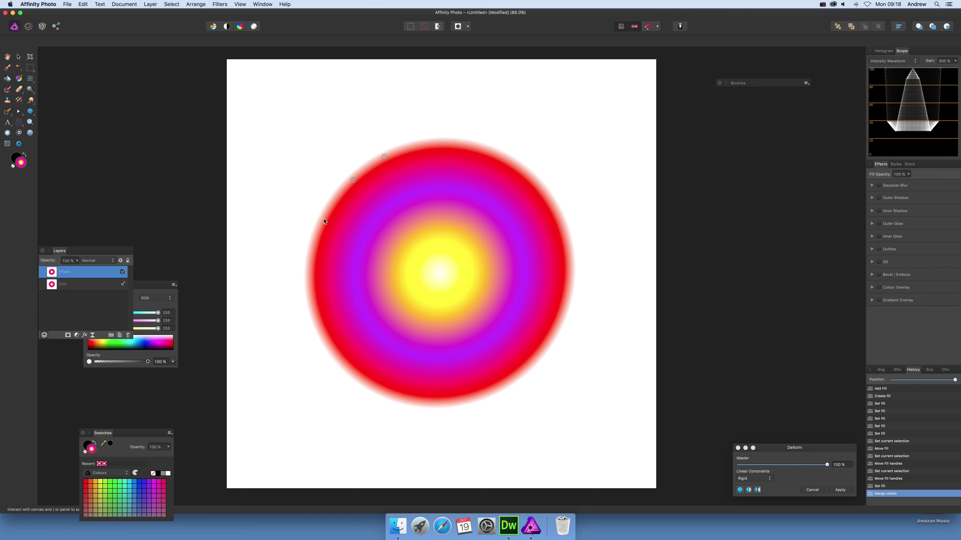
left_click(312, 267)
left_click(319, 315)
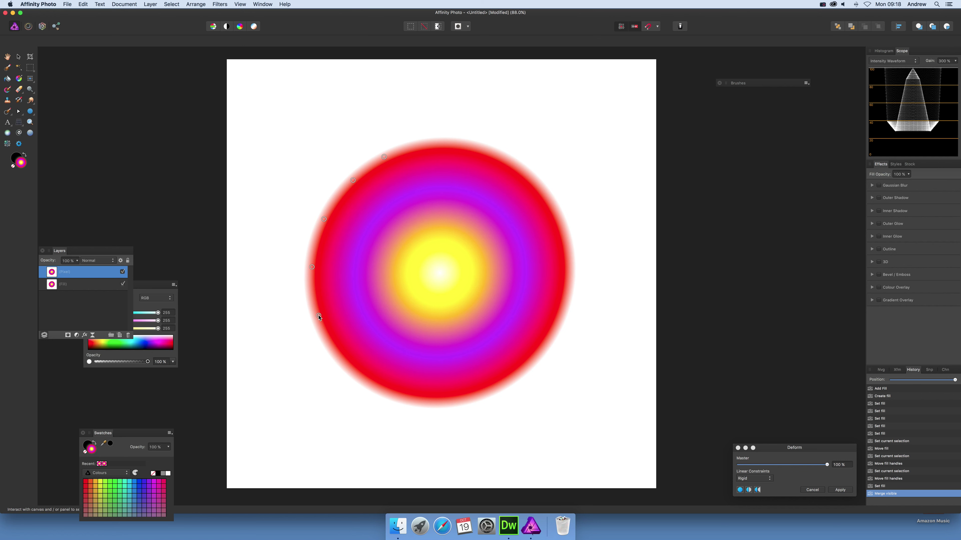
left_click(333, 353)
left_click(355, 376)
left_click(391, 395)
left_click(443, 404)
left_click(505, 384)
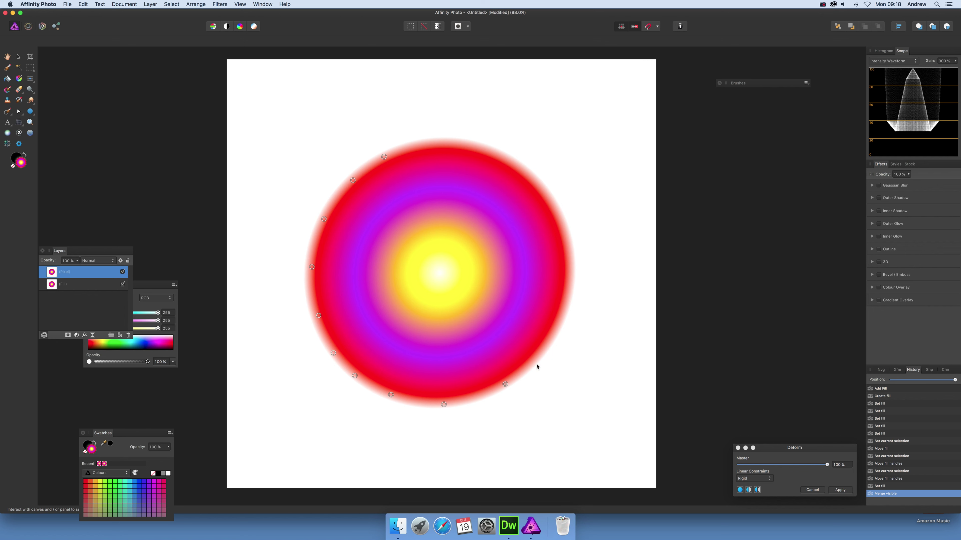
left_click(541, 352)
left_click(565, 298)
left_click(568, 238)
left_click(514, 163)
left_click(481, 148)
left_click(427, 143)
Step: Pin the purple ring all the way around the circle
left_click(394, 201)
left_click(368, 229)
left_click(358, 274)
left_click(379, 322)
left_click(424, 347)
left_click(490, 336)
left_click(523, 284)
left_click(501, 226)
left_click(464, 200)
left_click(432, 196)
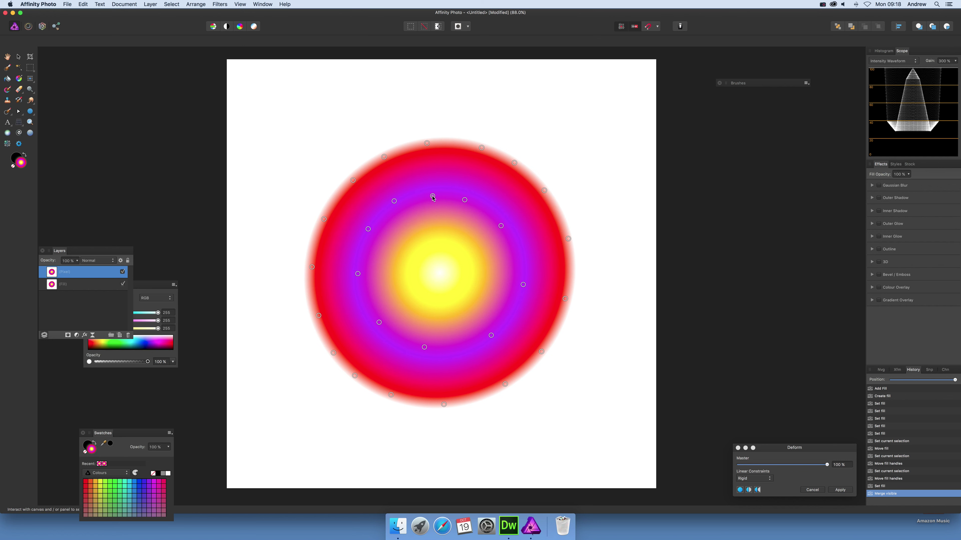
Step: Ring the yellow centre with six more deform pins
left_click(402, 270)
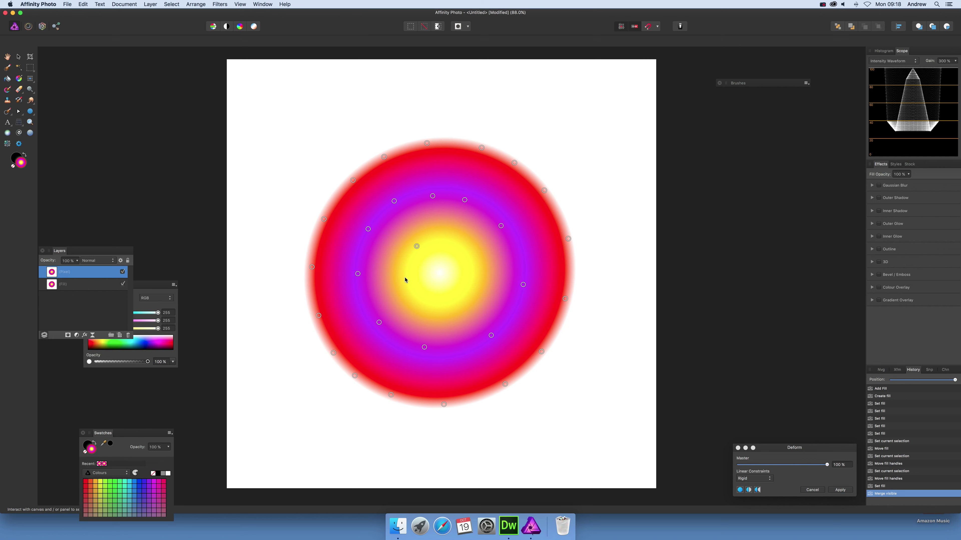
left_click(416, 304)
left_click(455, 309)
left_click(479, 283)
left_click(469, 245)
left_click(448, 234)
Step: Drag pins outward to stretch blobs from the upper-left and top edges
left_click_drag(378, 216, 303, 159)
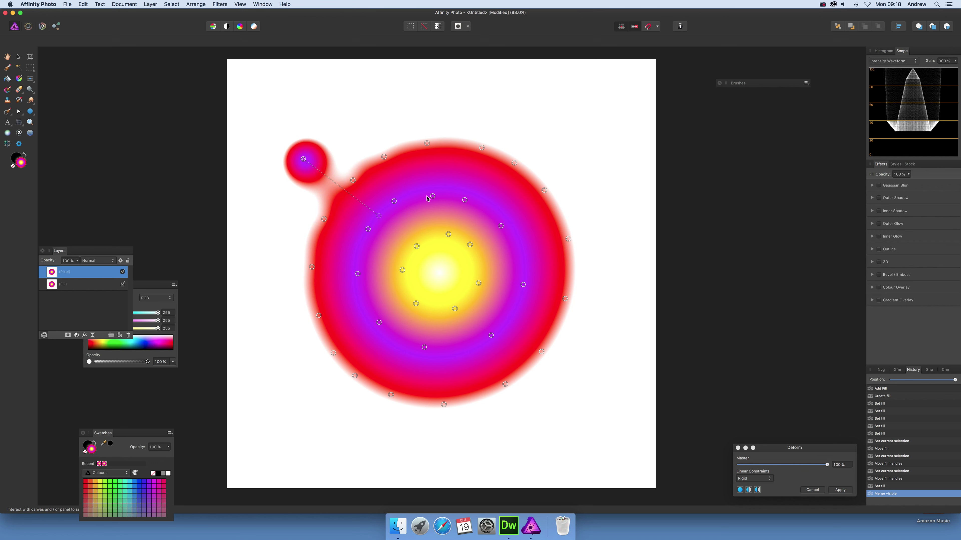
left_click_drag(386, 183, 353, 137)
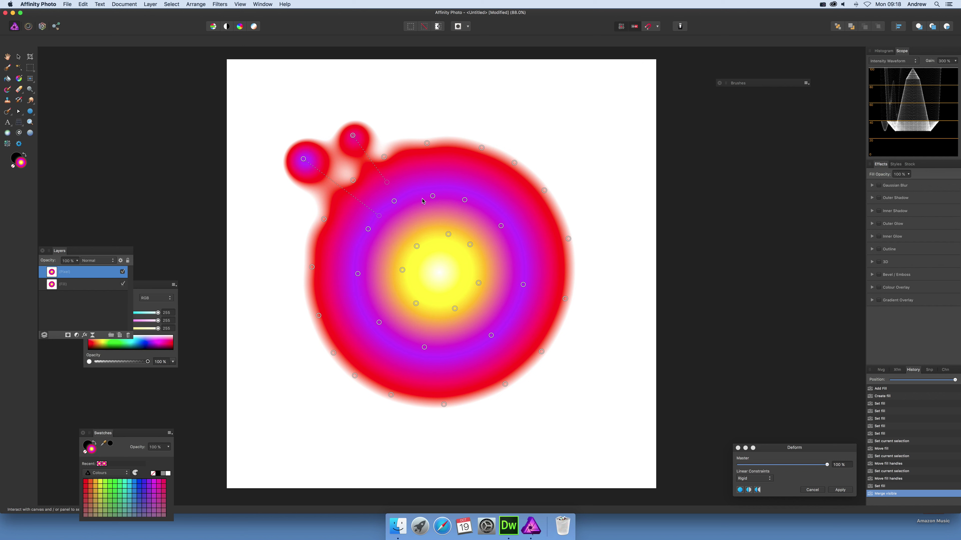
left_click_drag(422, 201, 392, 93)
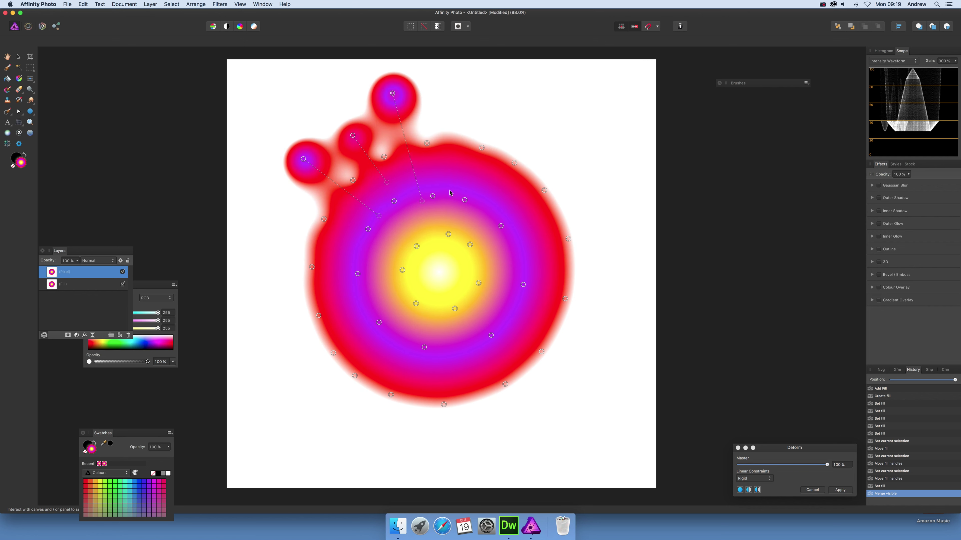
left_click_drag(450, 191, 462, 104)
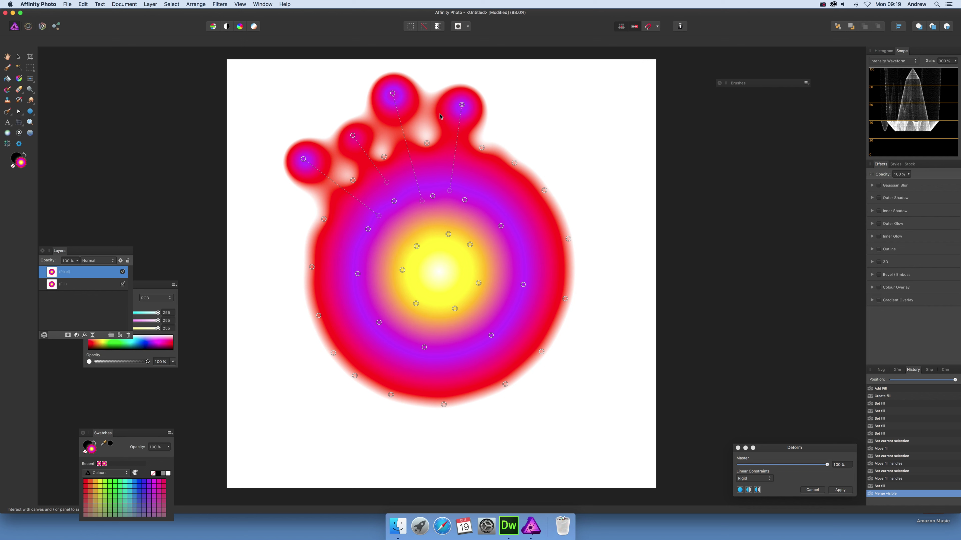
Step: Drag pins outward to stretch blobs from the top-right, right and lower-right edges
left_click_drag(477, 218, 550, 148)
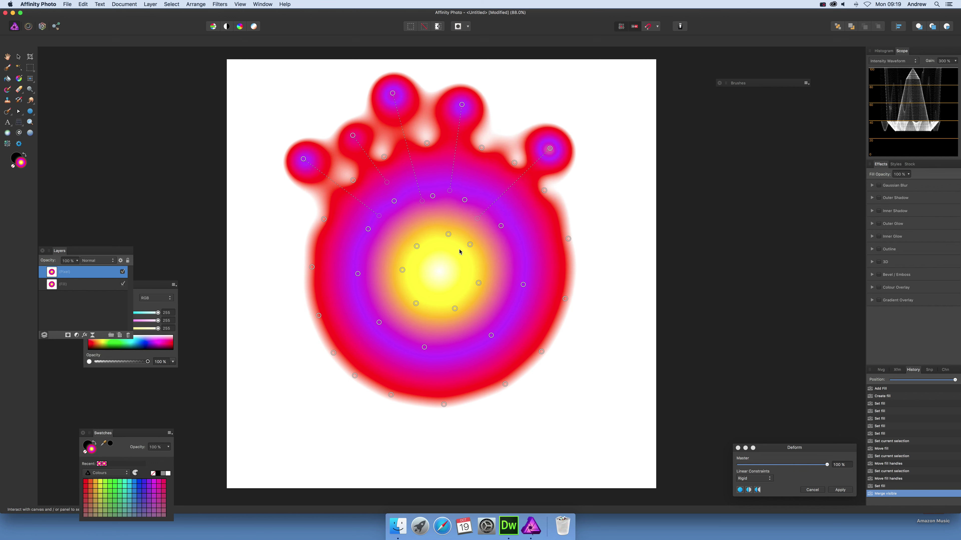
left_click_drag(488, 238, 605, 203)
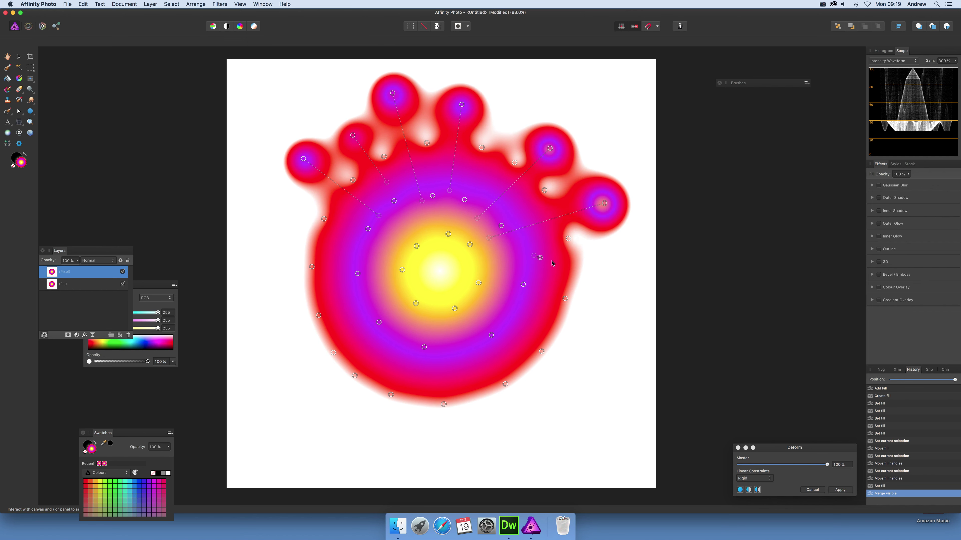
left_click_drag(534, 255, 609, 274)
left_click_drag(549, 305, 613, 354)
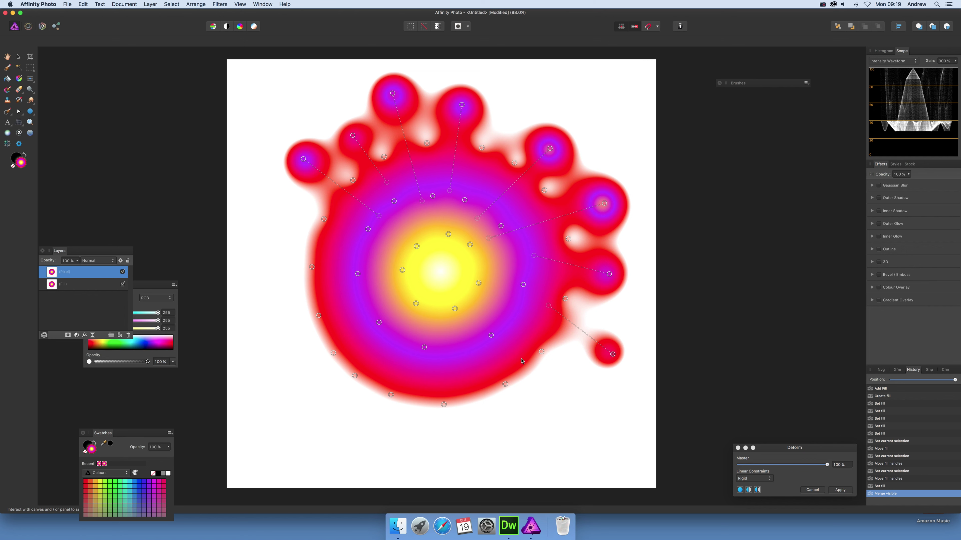
Step: Drag pins outward to pull bulges from the lower right, bottom and bottom left
left_click_drag(510, 299, 588, 416)
left_click_drag(506, 349, 530, 408)
left_click_drag(437, 296, 485, 454)
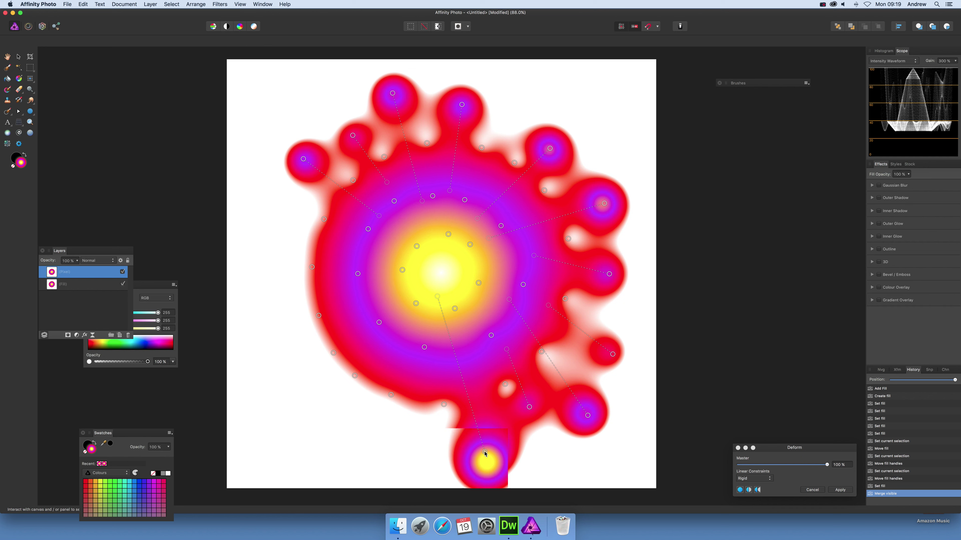
left_click_drag(416, 325, 351, 435)
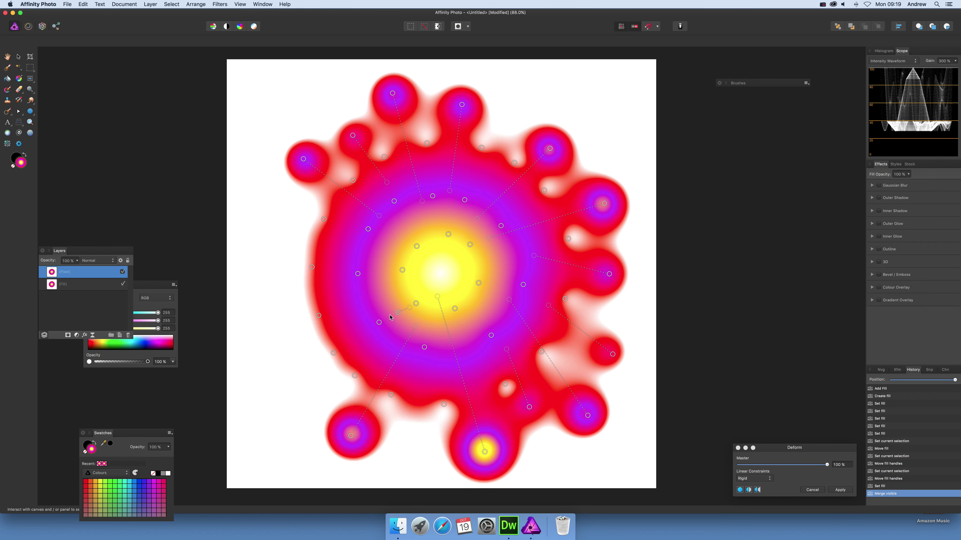
Step: Drag pins outward to pull bulges from the lower-left, left and top-left sides
left_click_drag(409, 308, 291, 376)
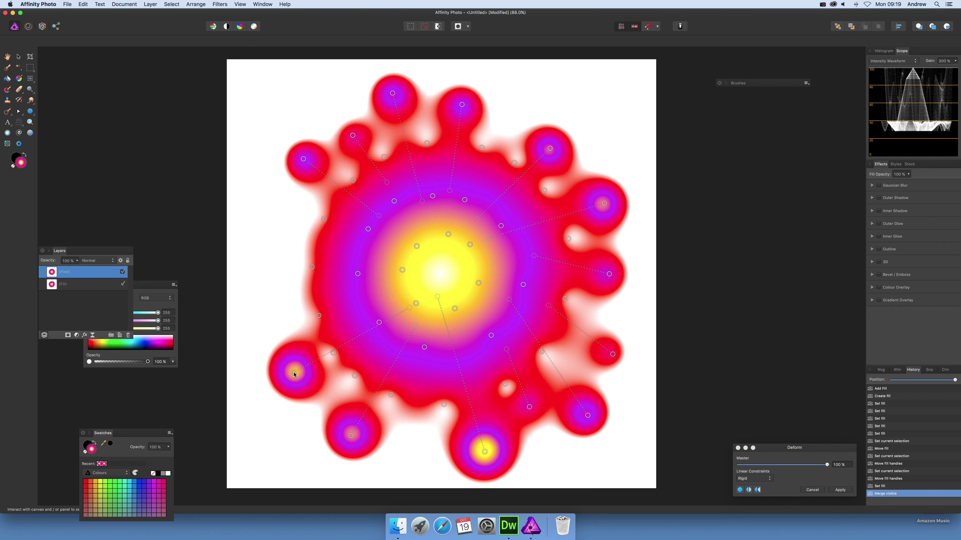
left_click_drag(412, 286, 284, 286)
left_click_drag(415, 268, 244, 193)
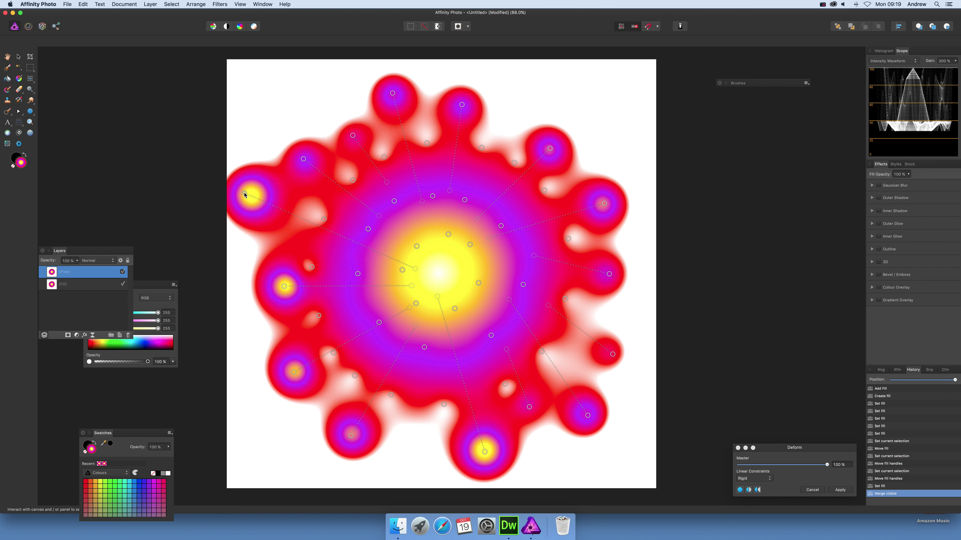
left_click_drag(428, 236, 316, 101)
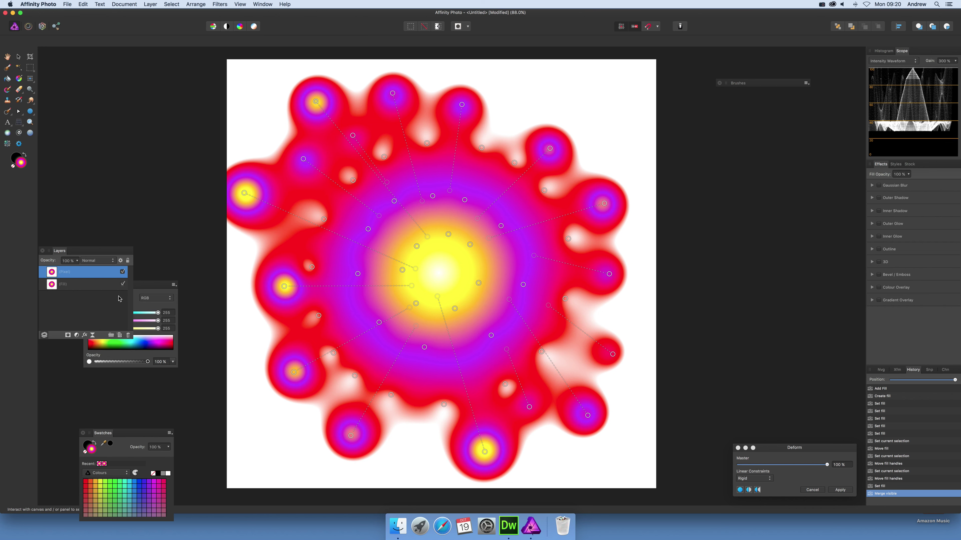
Step: Compare the Fill layer with the deformed Pixel layer, then apply the Deform filter
left_click(81, 288)
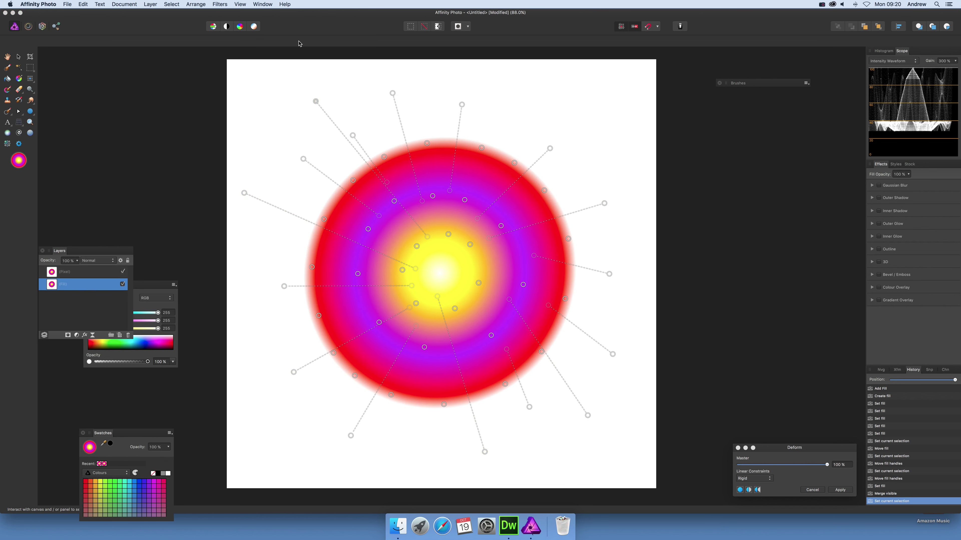
left_click(78, 272)
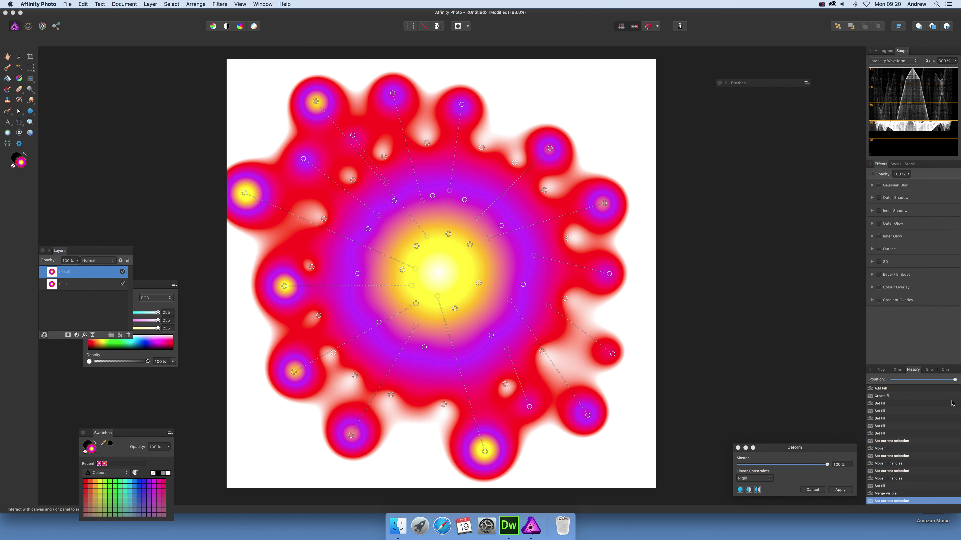
left_click(840, 491)
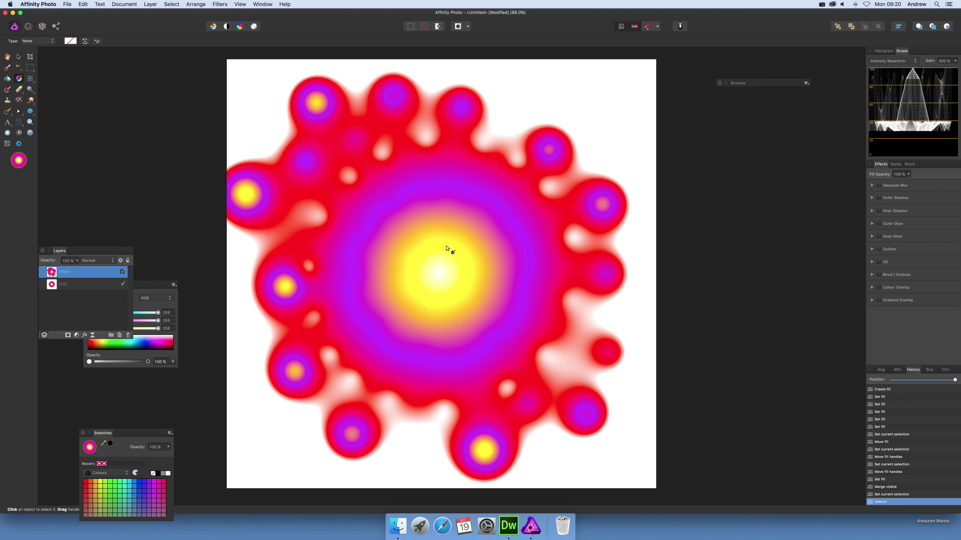
Step: With the Pixel layer selected, run Filters > Repeat Deform twice
left_click(89, 286)
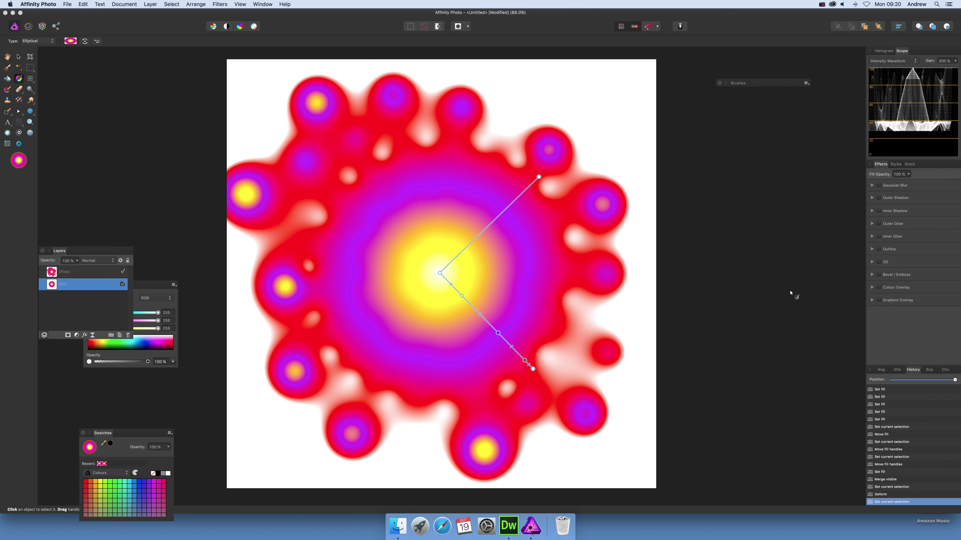
left_click(79, 273)
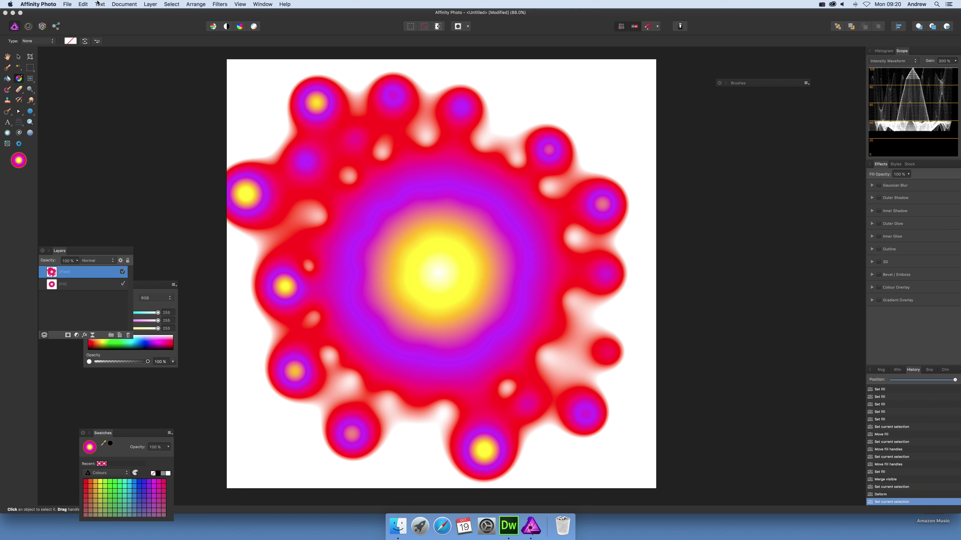
left_click(218, 5)
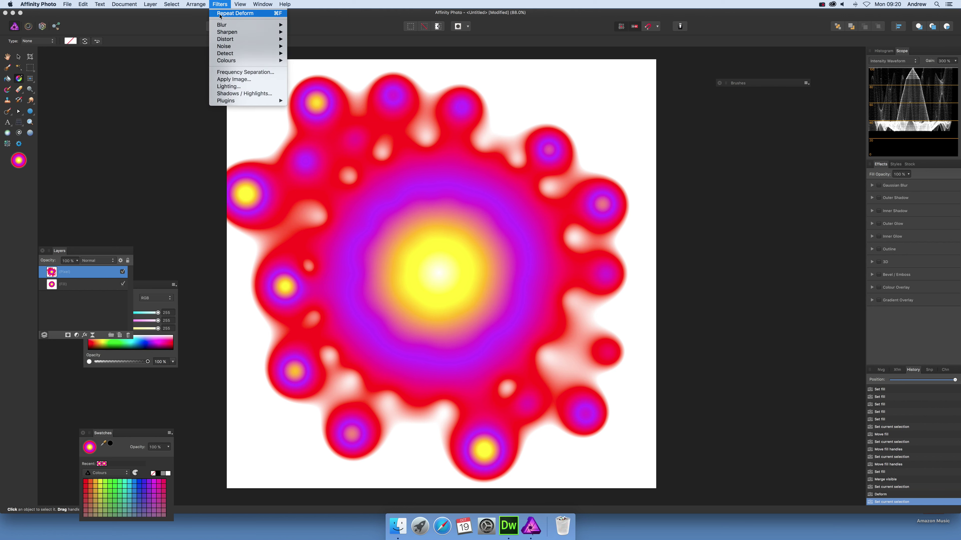
left_click(220, 16)
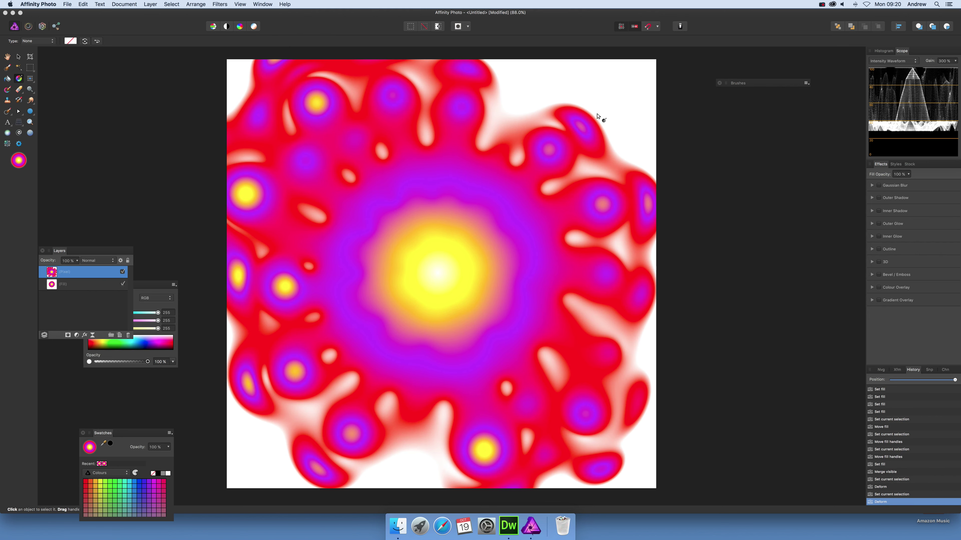
left_click(196, 4)
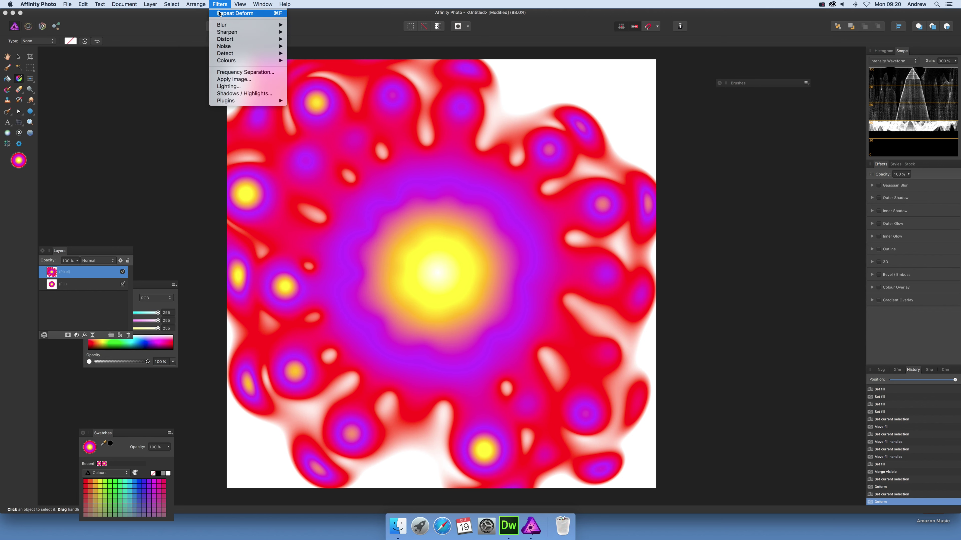
left_click(235, 13)
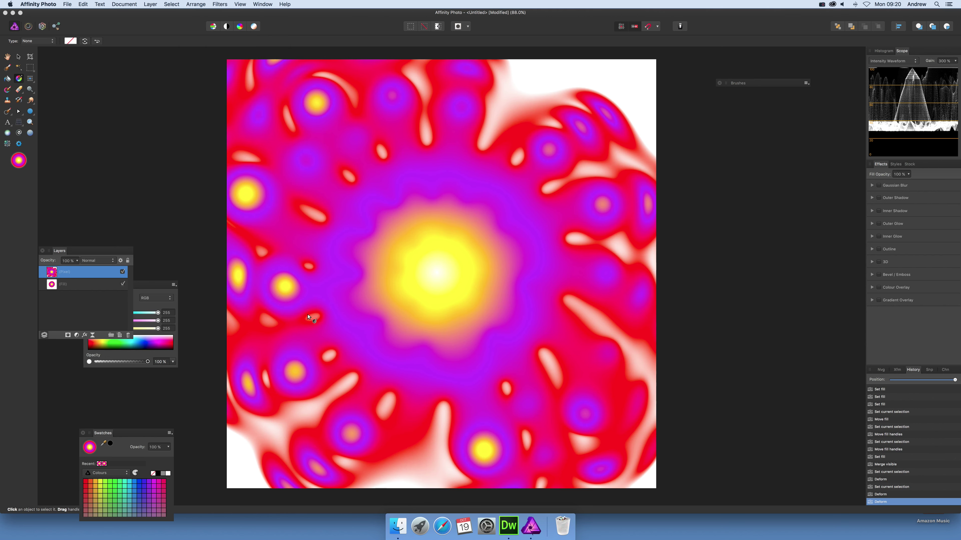